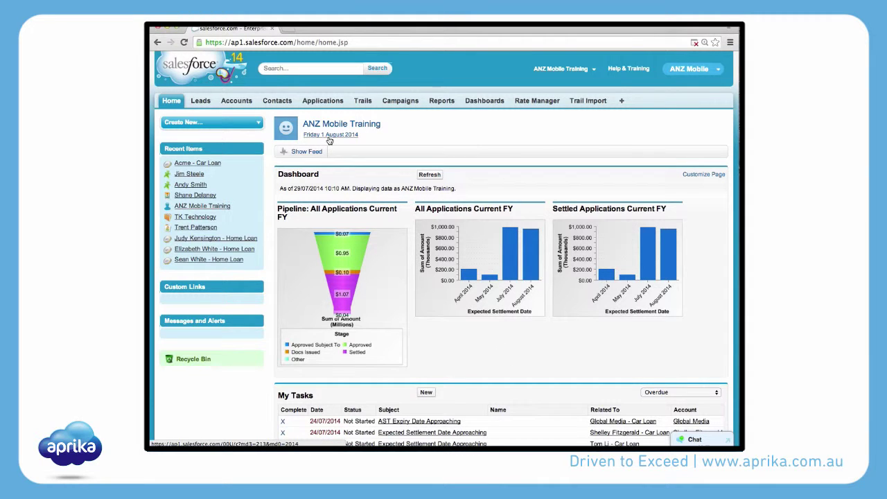
- Open the calendar's day view for Friday 1 August 2014 and review the meetings scheduled throughout that day
scroll(330, 141, "down", 5)
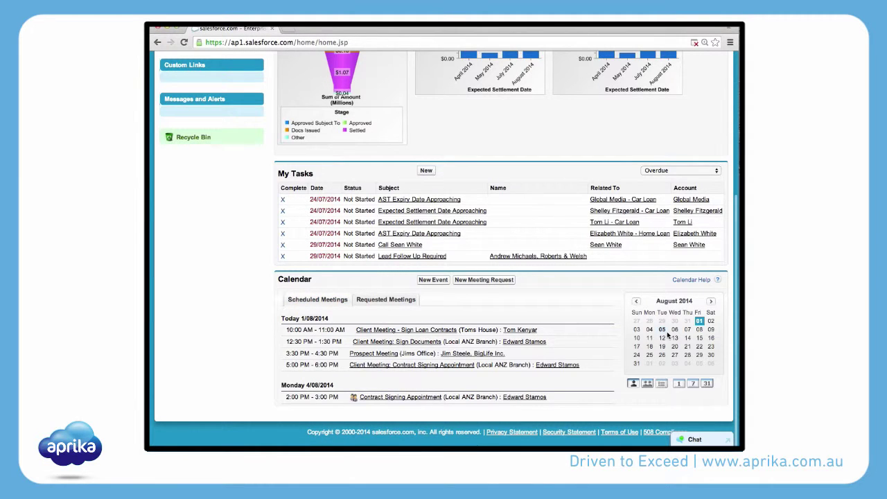
left_click(699, 321)
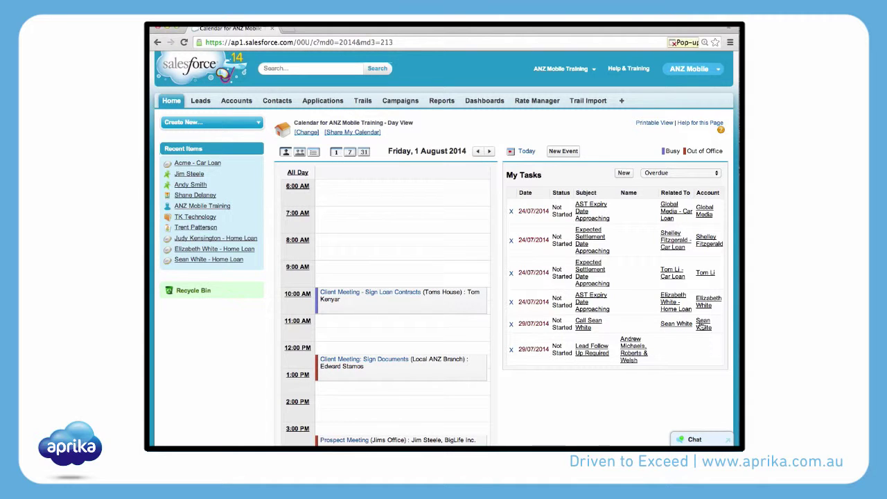
scroll(326, 224, "down", 3)
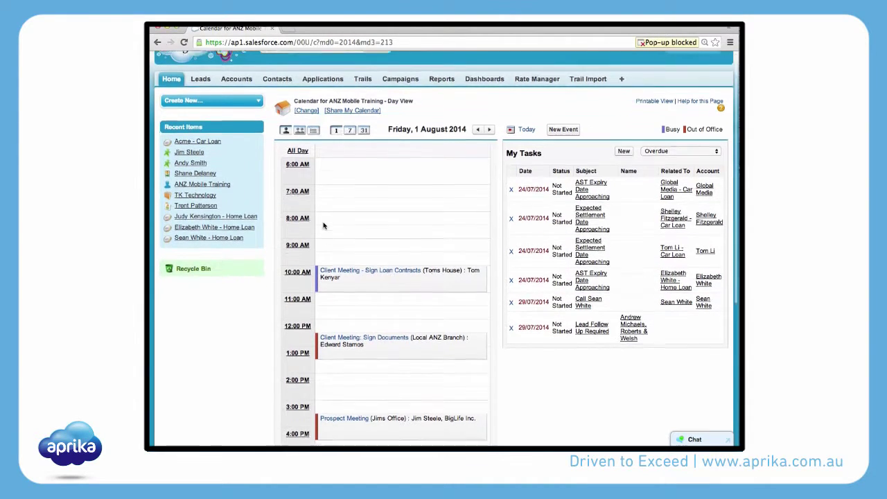
scroll(323, 224, "down", 5)
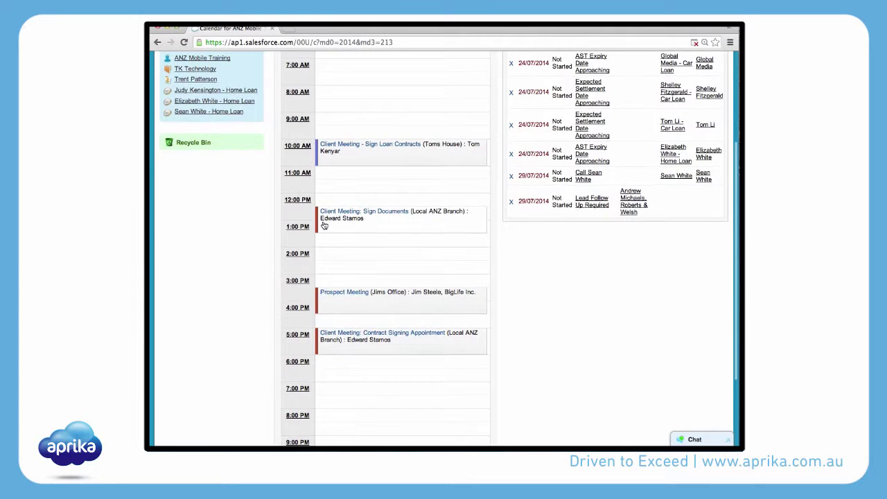
scroll(329, 231, "up", 5)
scroll(330, 231, "up", 2)
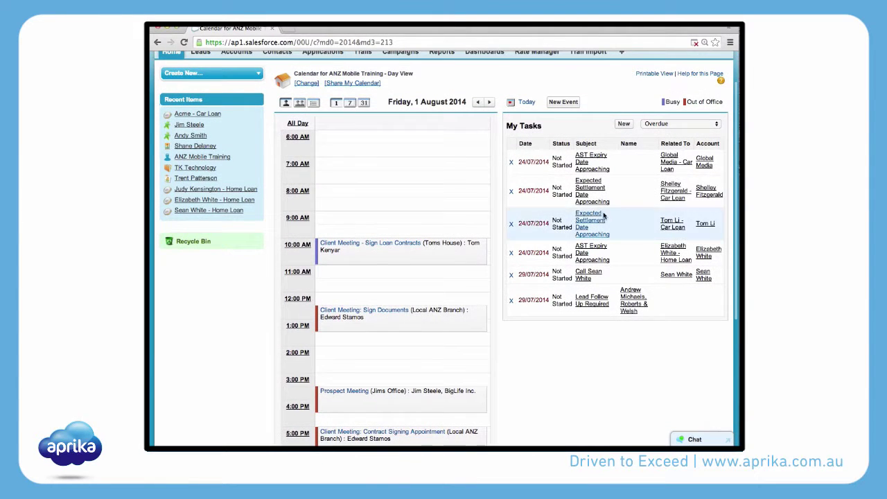
- Filter the My Tasks list to All Open and look through the tasks beside the day's calendar
left_click(679, 124)
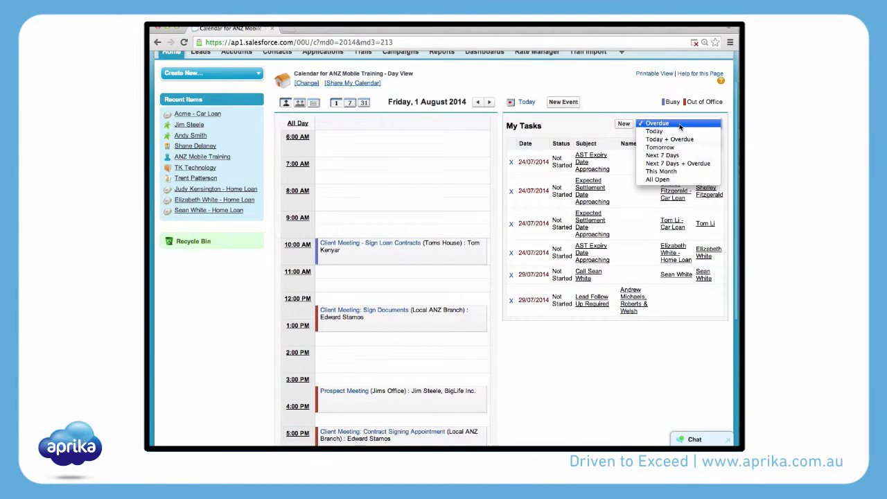
left_click(683, 178)
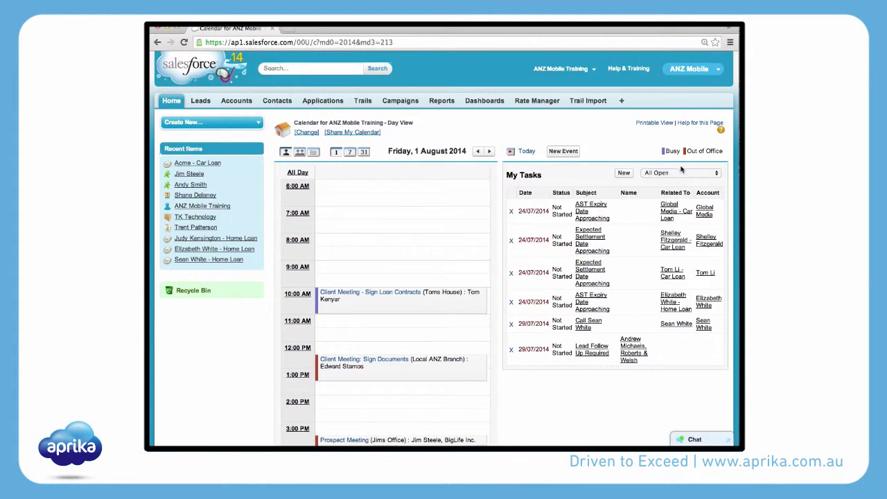
left_click(682, 171)
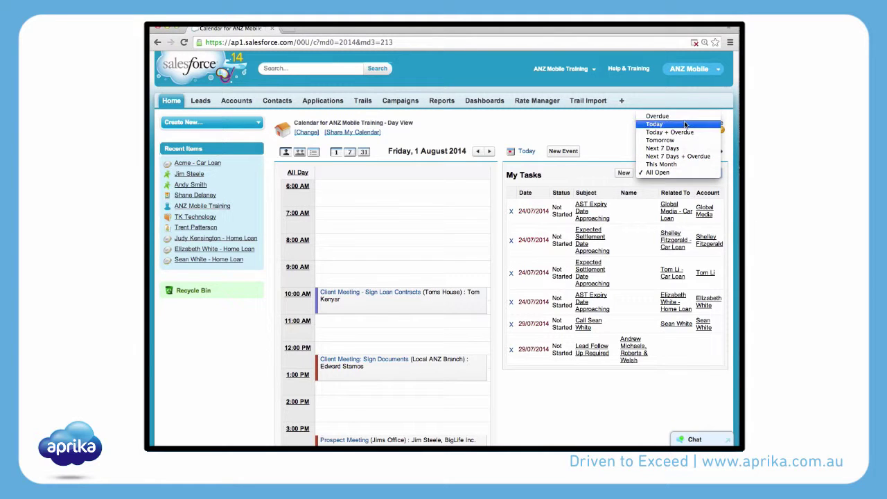
left_click(549, 177)
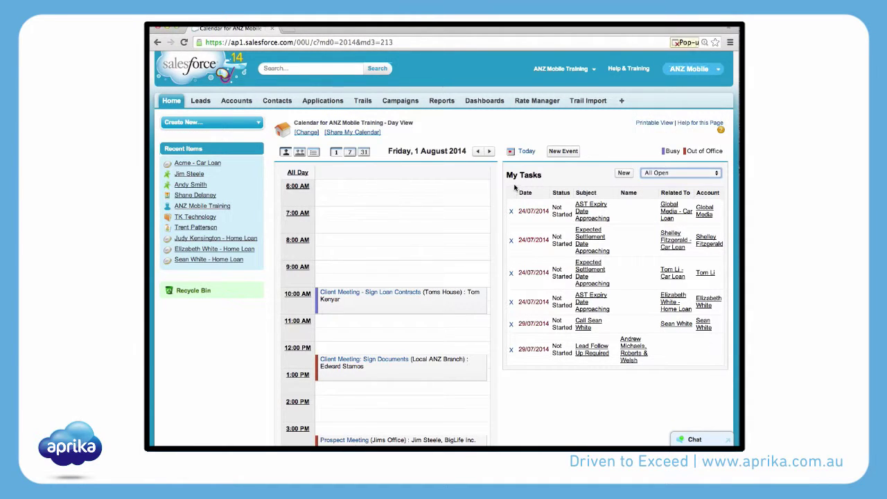
scroll(512, 189, "down", 5)
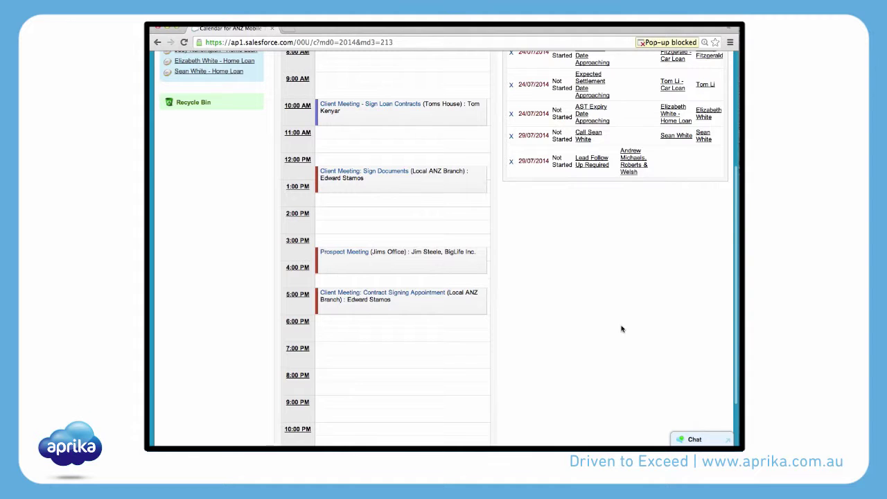
scroll(363, 332, "up", 1)
scroll(363, 333, "up", 4)
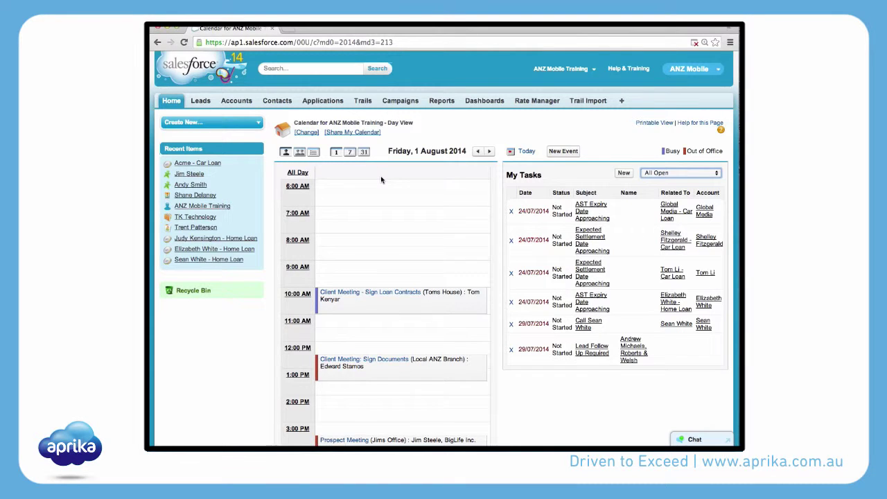
- Open the 5:00 PM "Client Meeting: Contract Signing Appointment" event from the day calendar and review its details
scroll(383, 180, "down", 1)
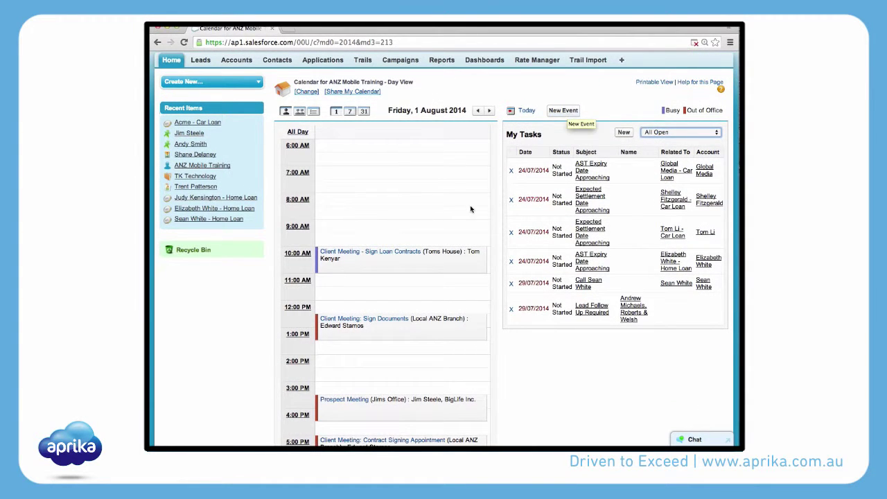
scroll(472, 210, "down", 2)
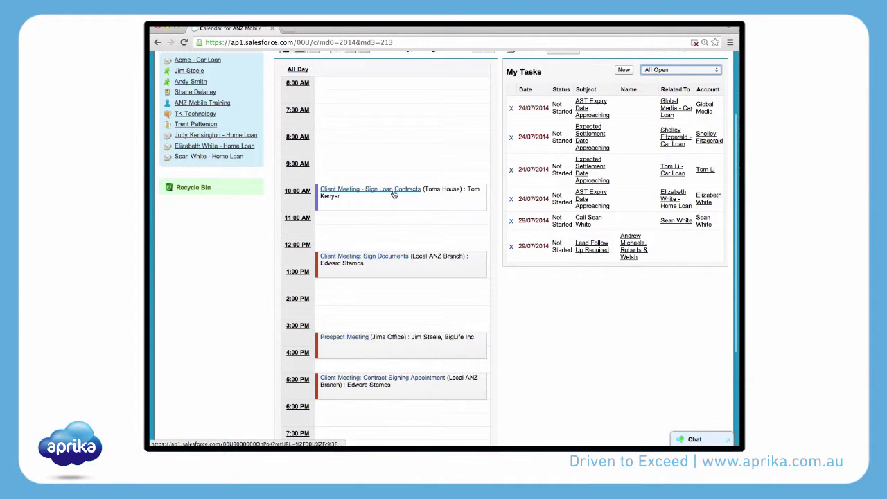
scroll(358, 241, "down", 3)
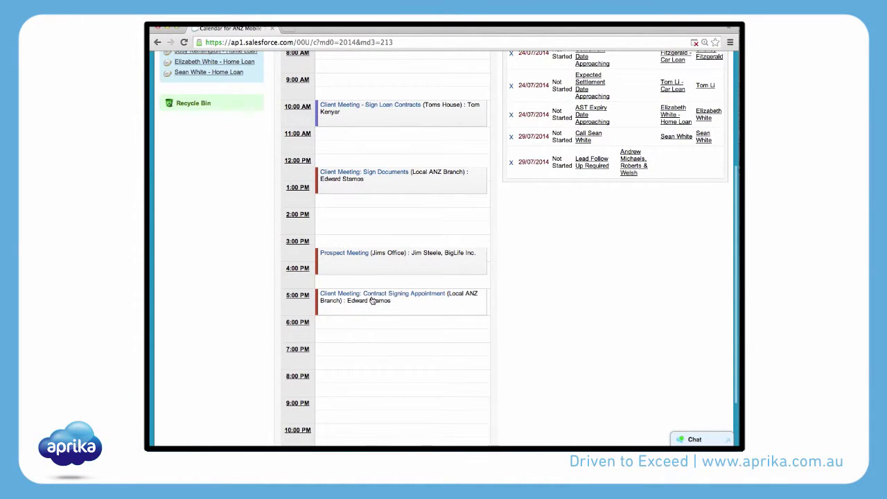
left_click(372, 295)
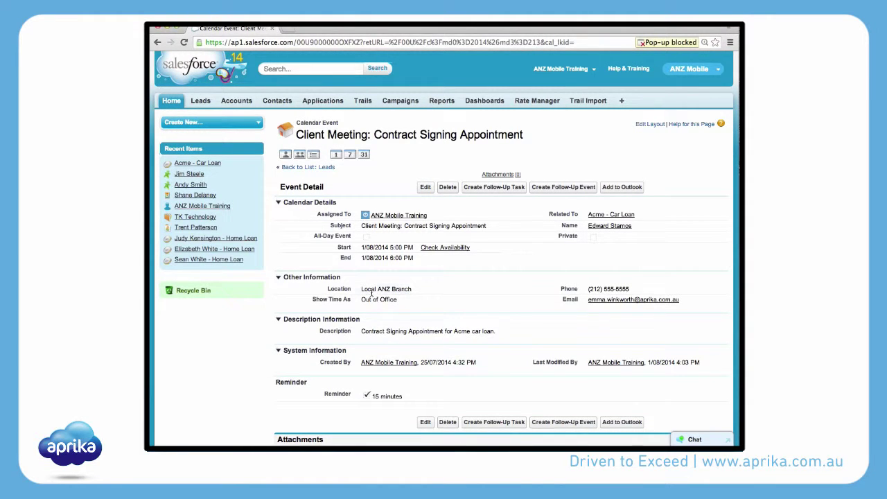
scroll(383, 292, "down", 1)
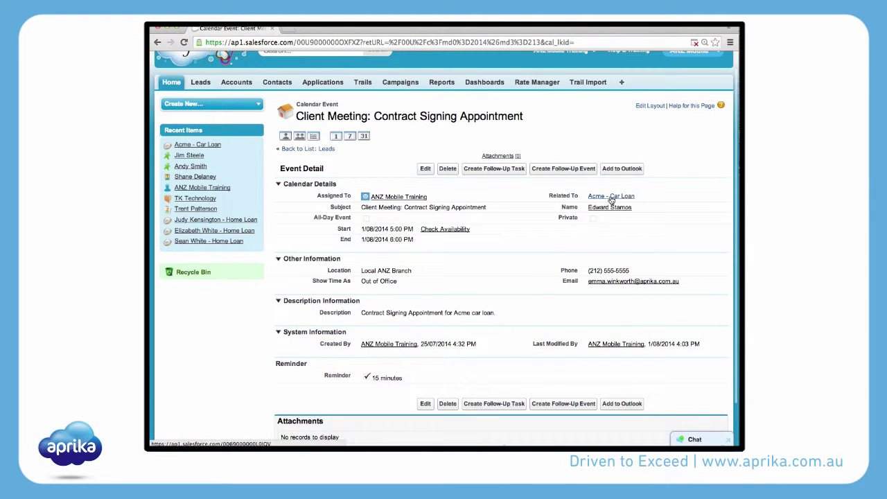
- Open the event's related Acme - Car Loan application and examine its Open Activities and Activity History
mouse_move(628, 200)
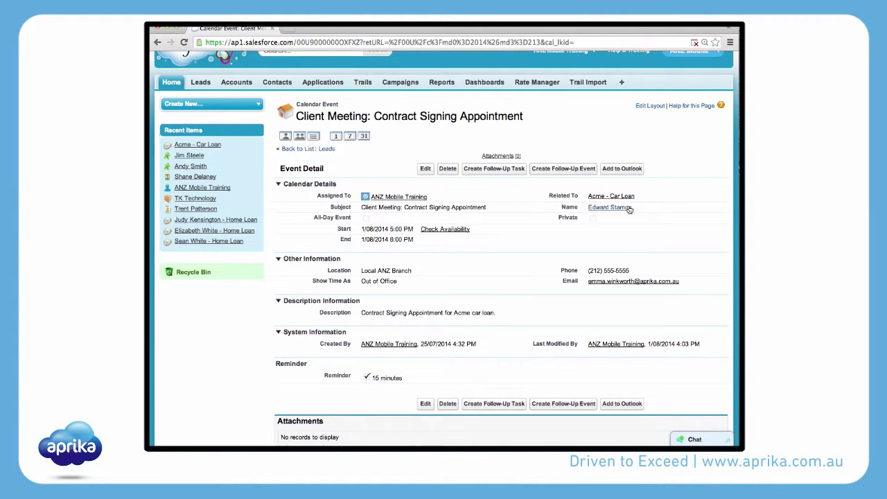
left_click(615, 199)
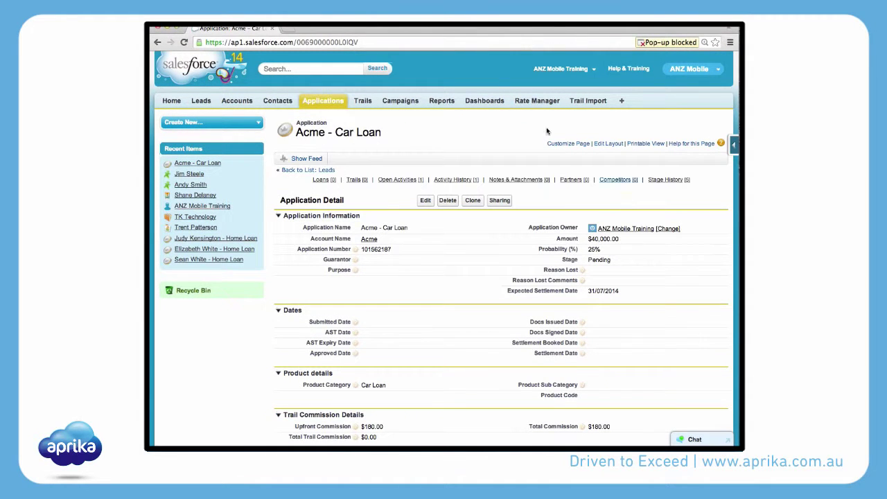
scroll(478, 284, "down", 10)
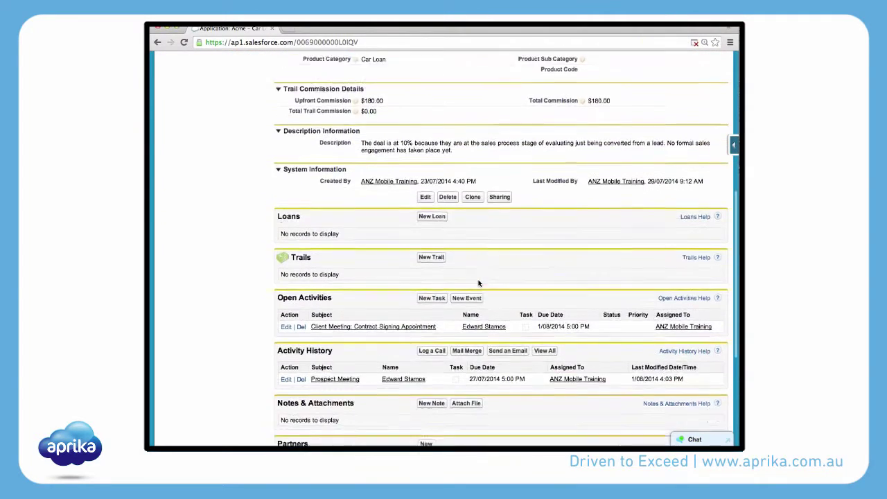
scroll(478, 282, "down", 1)
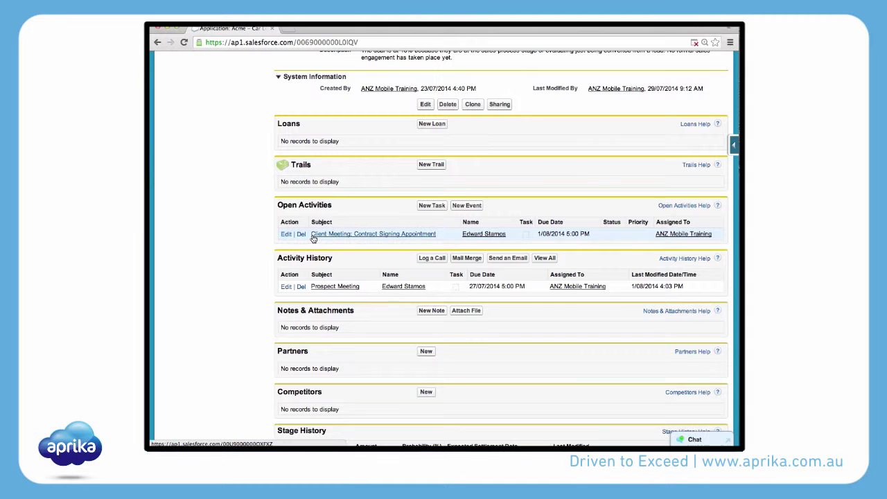
scroll(313, 238, "down", 1)
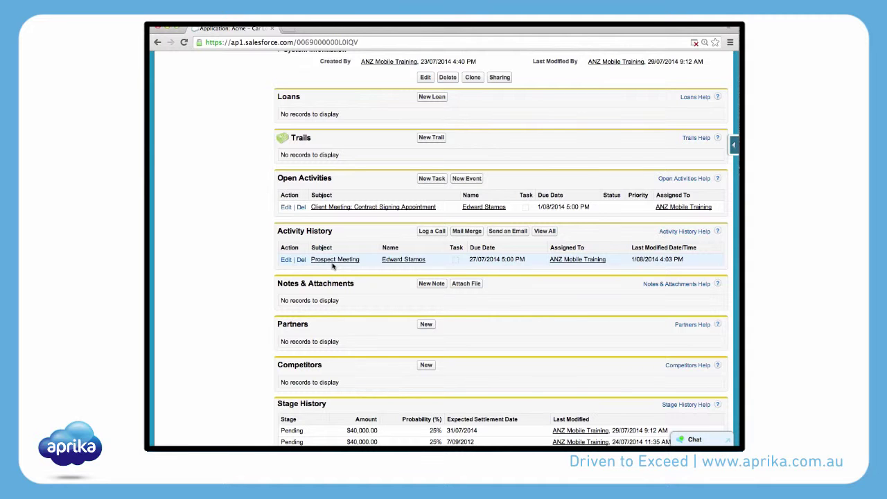
scroll(332, 263, "up", 10)
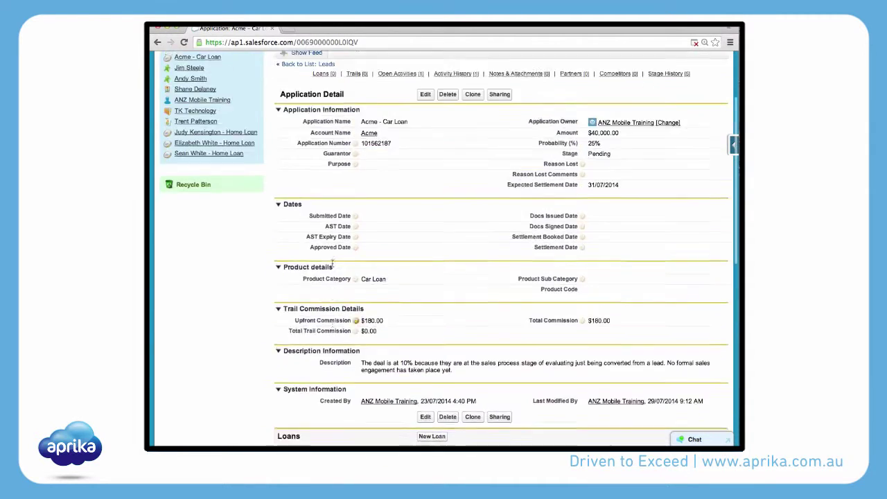
- Return to the home page and review the scheduled meetings in its Calendar section
left_click(172, 101)
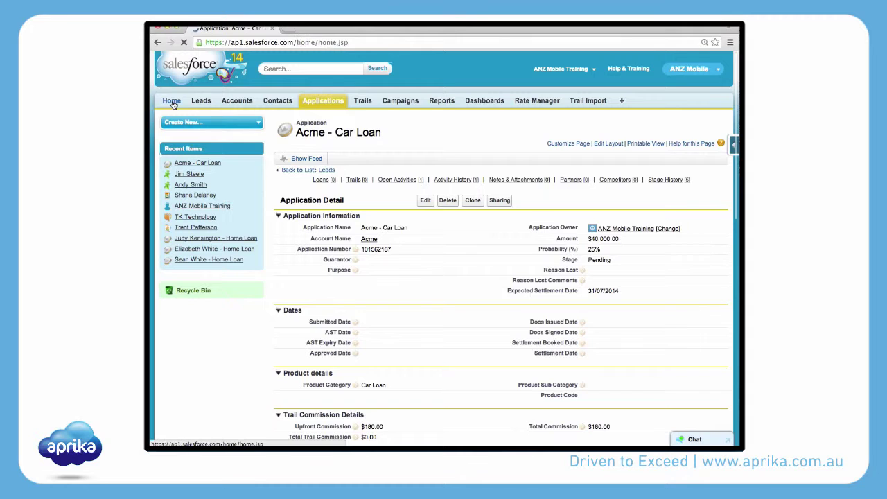
scroll(451, 235, "down", 5)
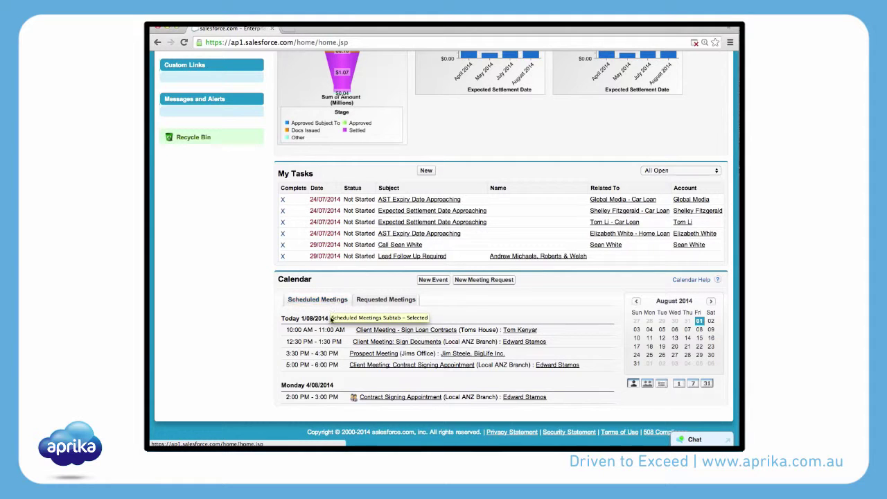
mouse_move(362, 333)
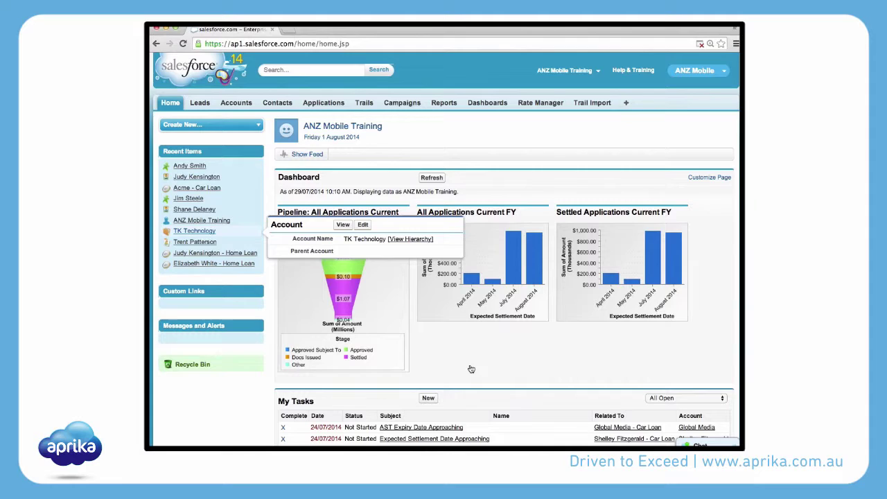
- Show the requested meetings in the home page's Calendar section
scroll(471, 369, "down", 5)
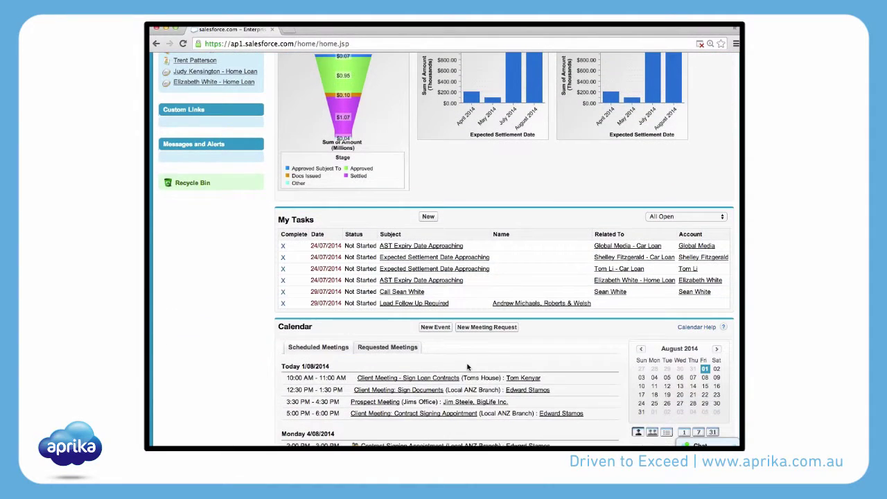
scroll(466, 367, "down", 2)
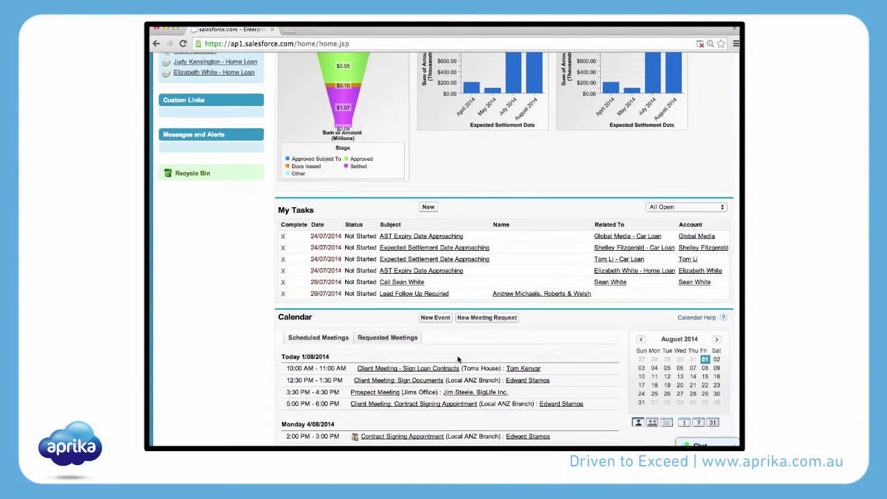
left_click(379, 319)
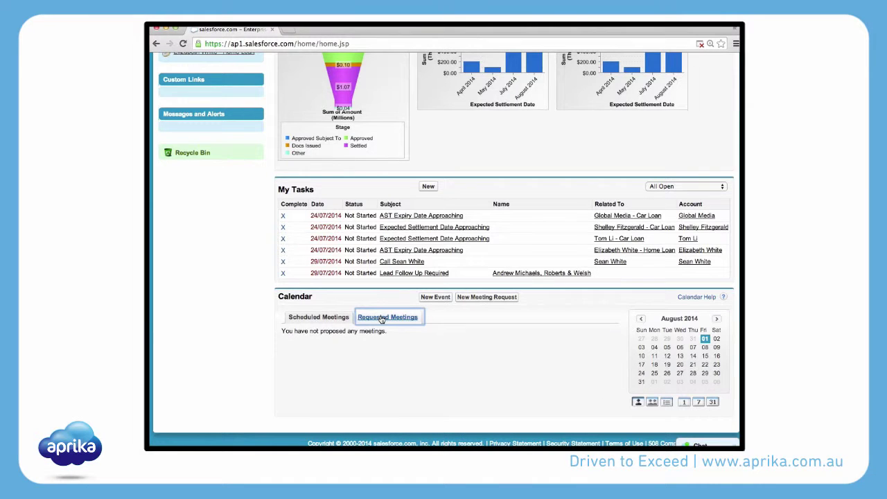
- Start a new meeting request and open the event invitee lookup for its recipients
left_click(477, 298)
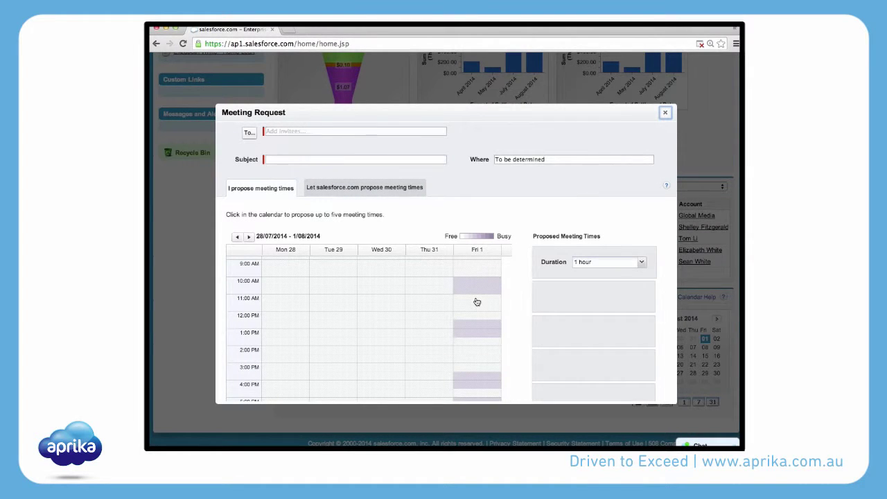
left_click(275, 131)
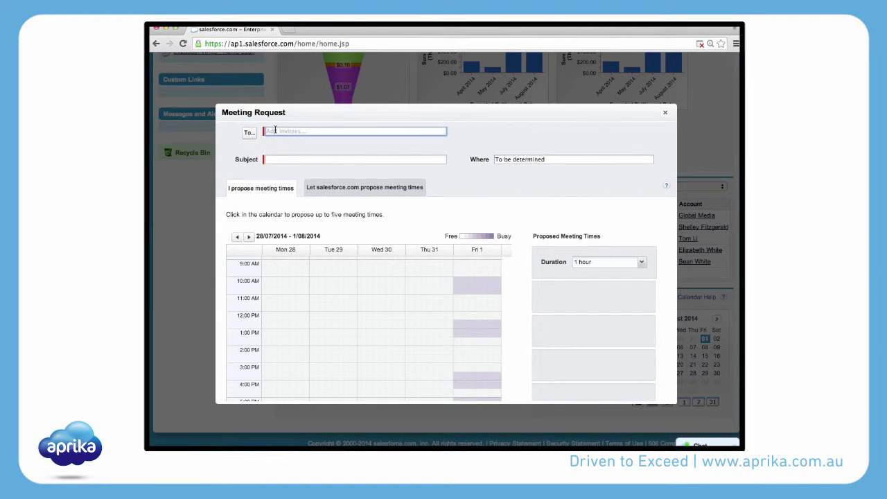
left_click_drag(316, 138, 390, 134)
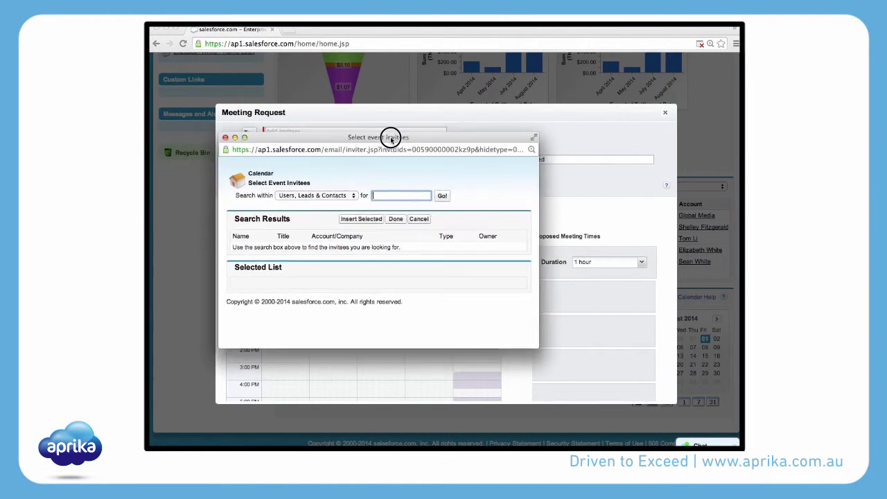
- Search users, leads and contacts by the invitee's first name and add the Universal Technologies lead as the meeting's invitee
left_click(395, 193)
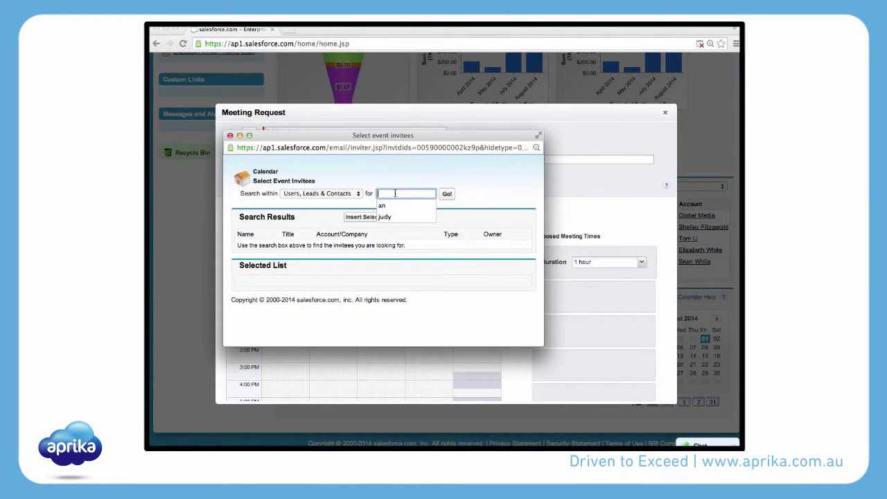
type("andy")
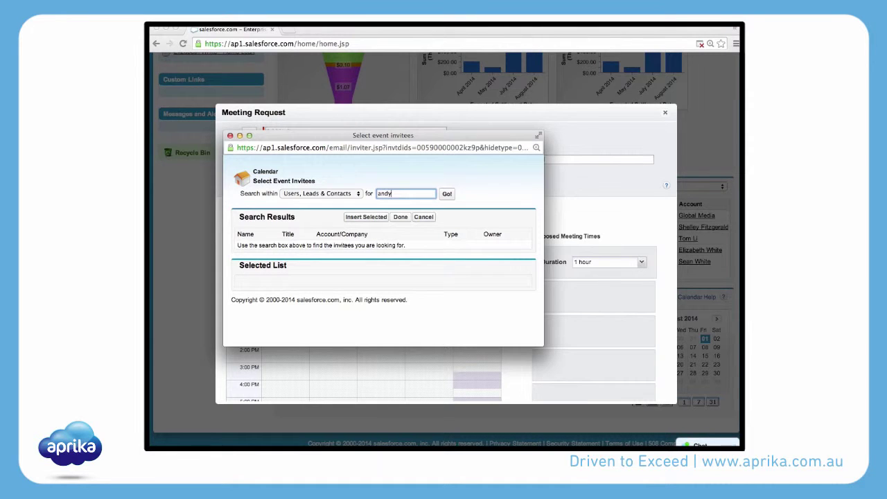
key("Return")
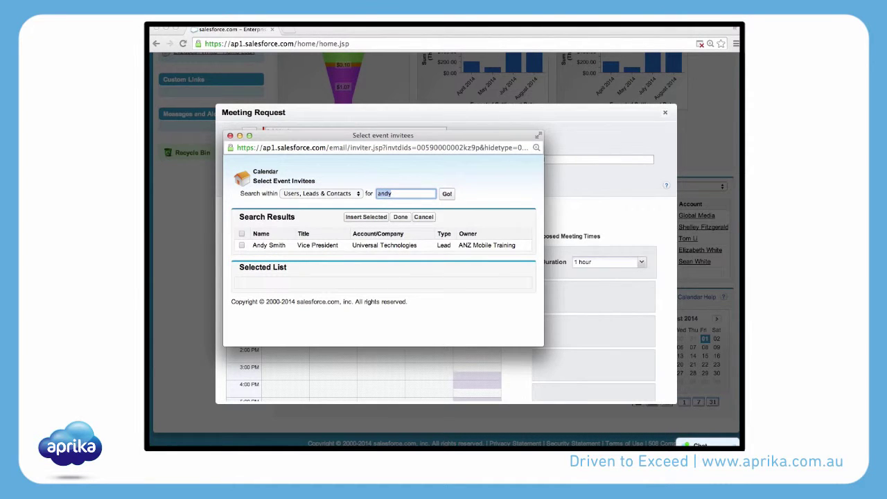
left_click(241, 245)
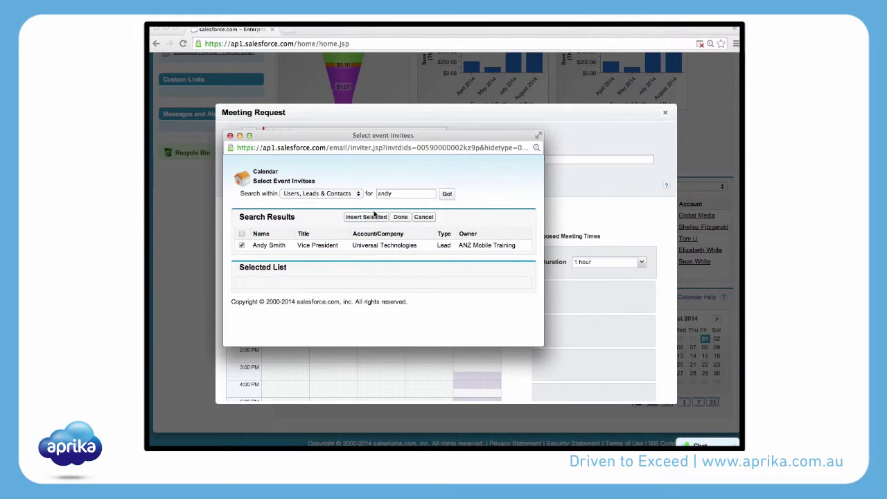
left_click(369, 218)
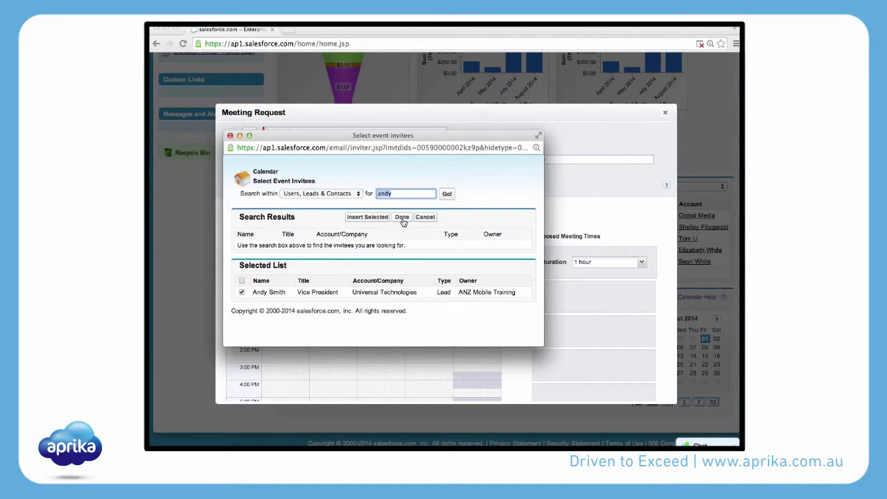
left_click(402, 219)
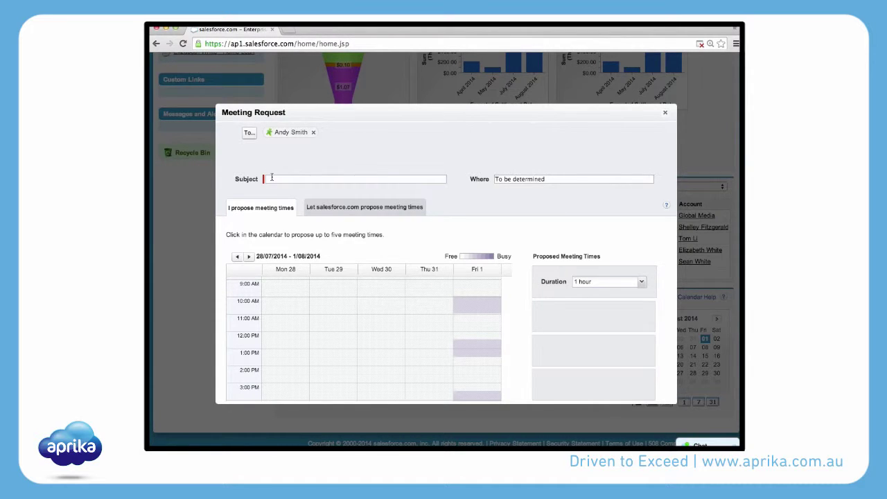
- Set the meeting request's subject to "Complete & Submit Application" and its location to the invitee's house
left_click(271, 177)
type("Completes")
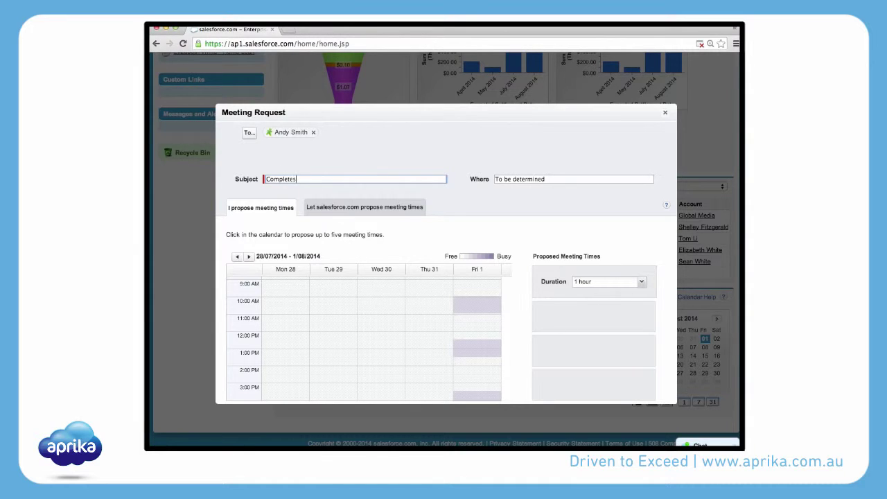
key("BackSpace")
type("& Submit Application")
left_click(477, 178)
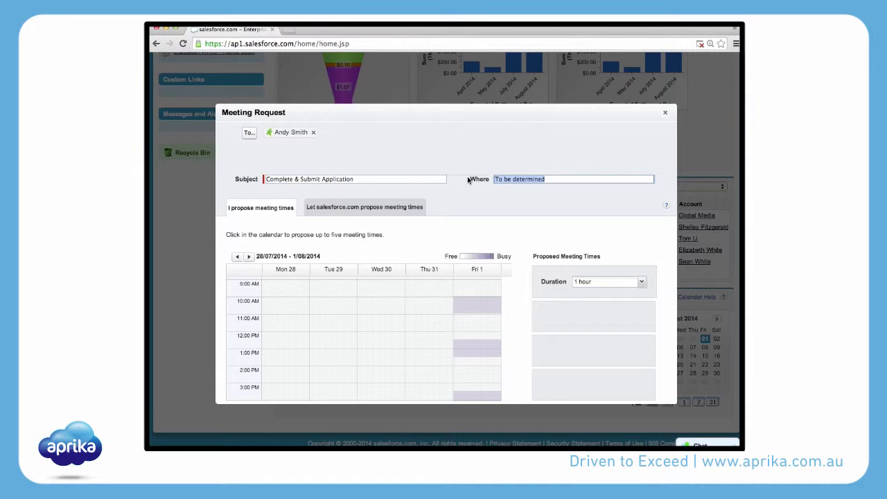
type("Andys House")
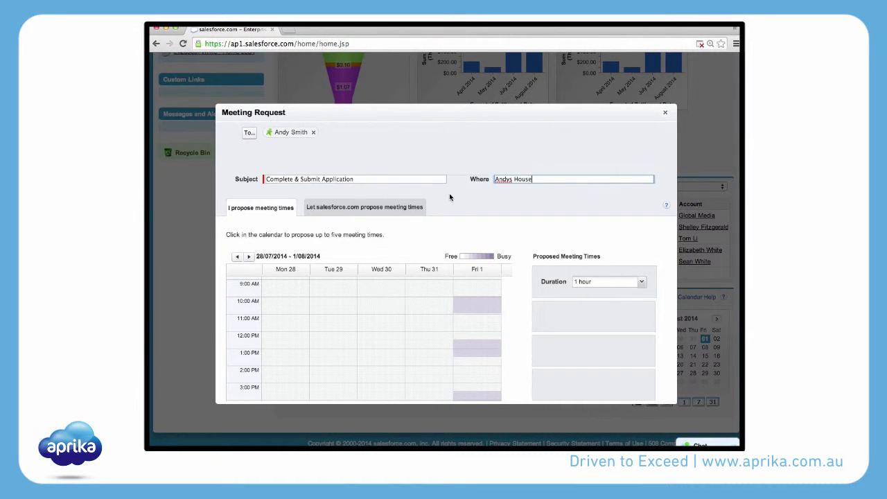
- Propose Friday 1/08/2014 at 7:00 PM and 8:00 PM, set the duration to 1 hour 30 minutes, and continue to the message
scroll(429, 194, "down", 3)
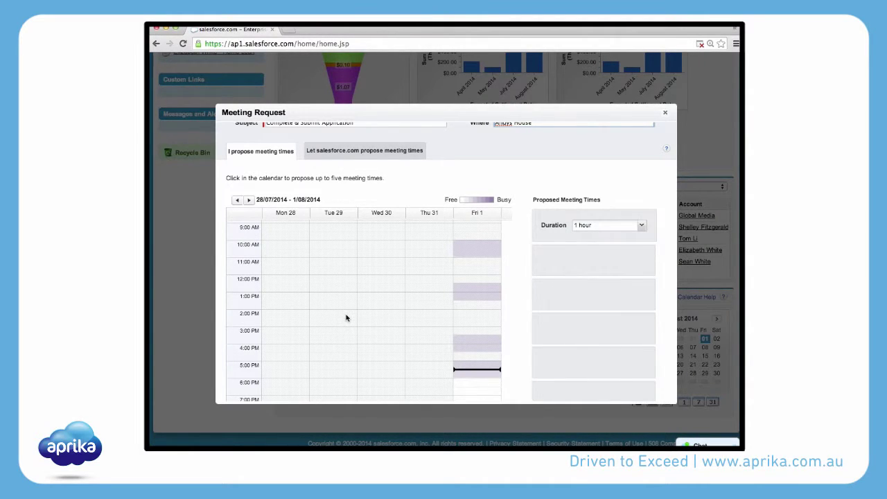
scroll(346, 318, "down", 4)
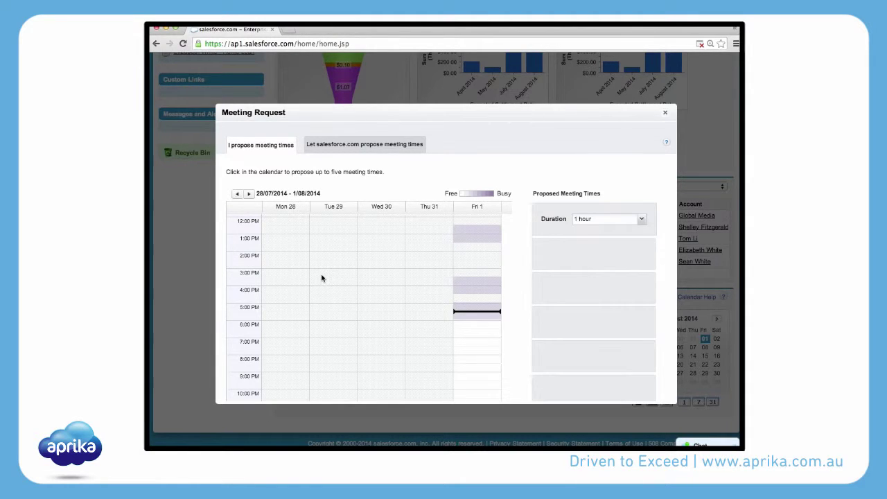
scroll(331, 279, "down", 2)
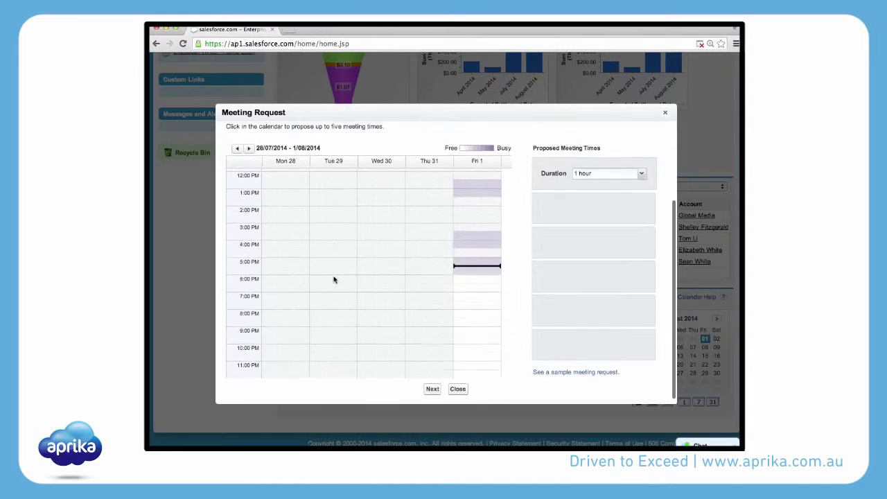
left_click(474, 298)
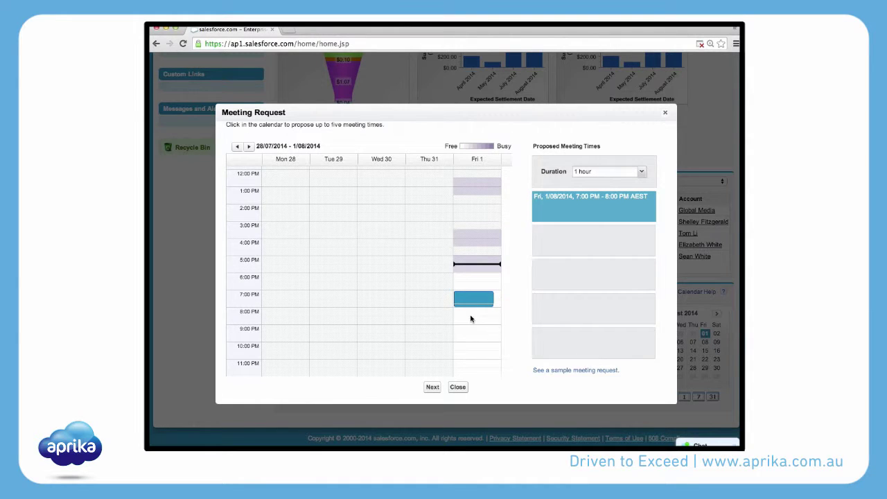
left_click(471, 317)
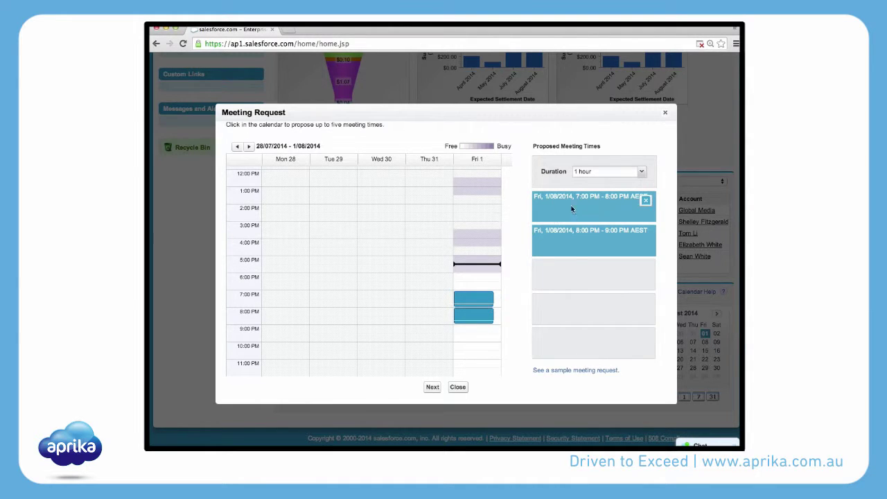
left_click(626, 179)
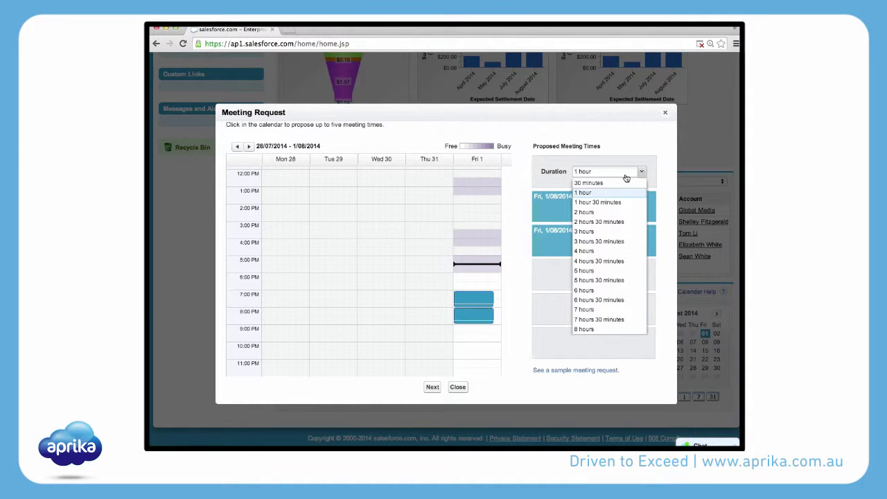
left_click(622, 202)
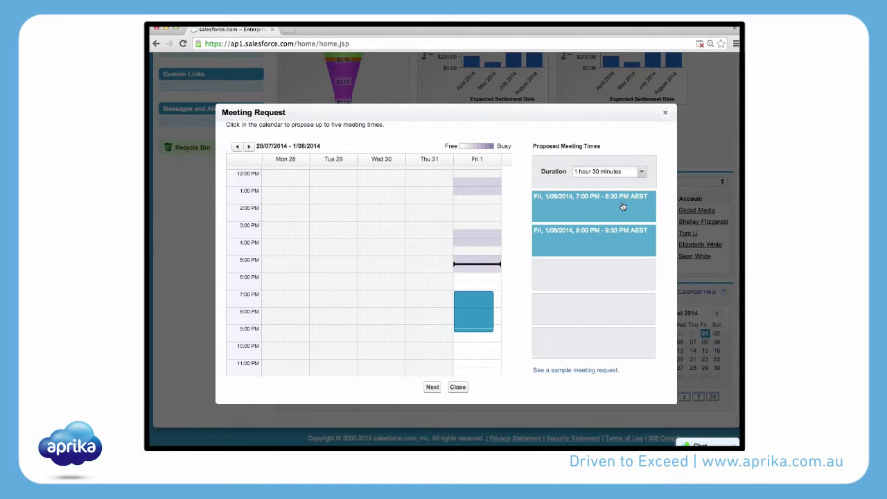
left_click(433, 389)
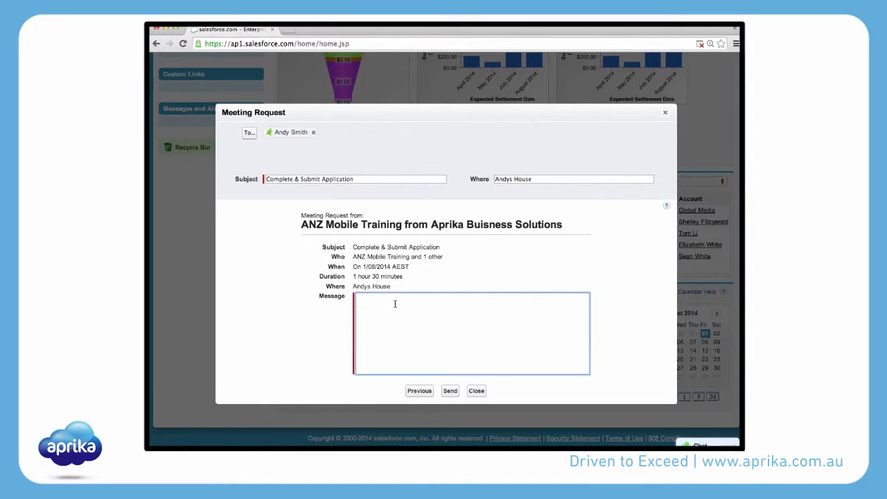
- Write a message asking the invitee which time suits them to complete their application, sign off with "Kind regards" and the sender's first name, and send it
type("Hi Andy  ")
type("Let me know wh")
type("ich time suits y")
type("ou to compl")
type("ete your appl")
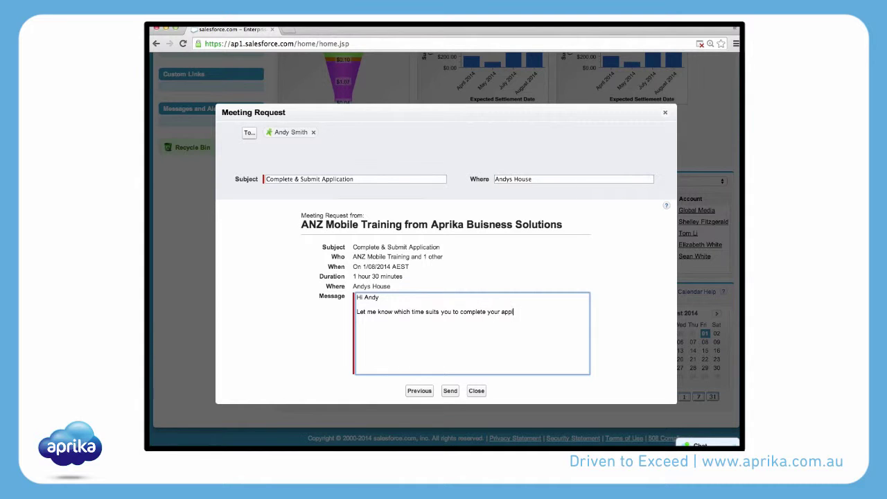
type("ication and we ")
type("will lock it i")
type("n.  ")
type("Kind regards ")
type("Emma")
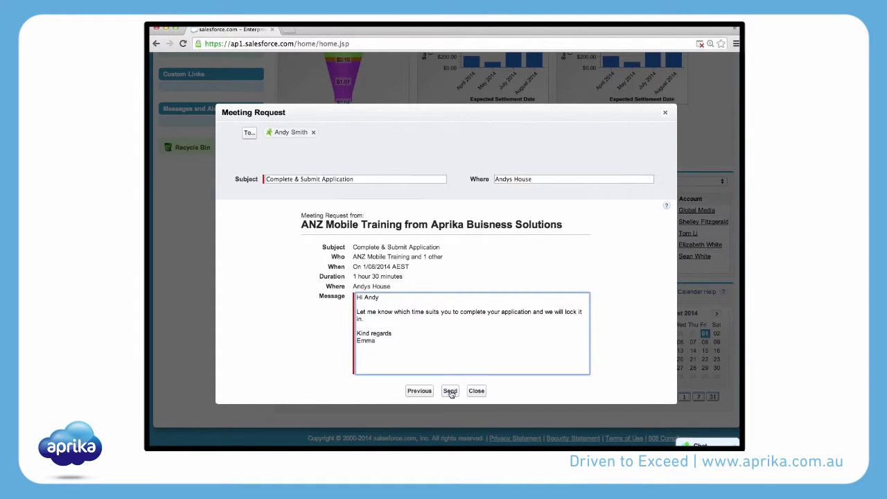
left_click(450, 392)
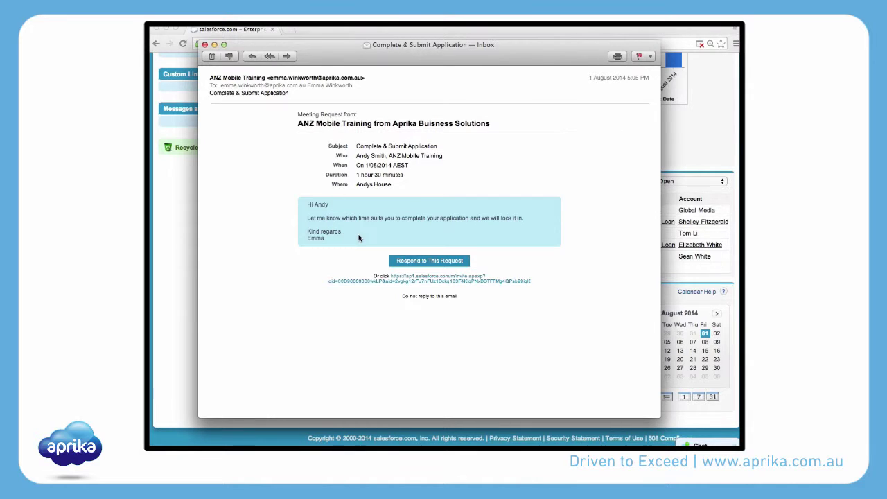
- Respond to the emailed request as the invitee, accepting the 7:00 PM - 8:30 PM slot with a reply that 7pm is best
left_click(430, 260)
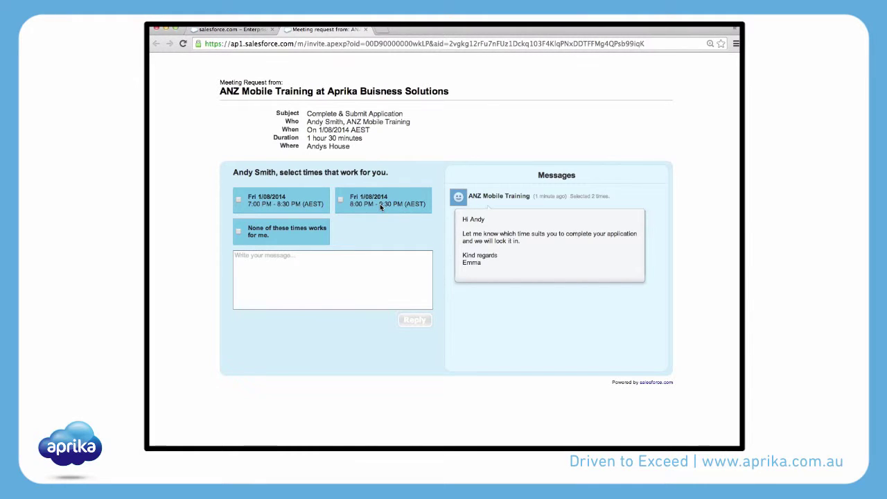
left_click(238, 200)
left_click(259, 272)
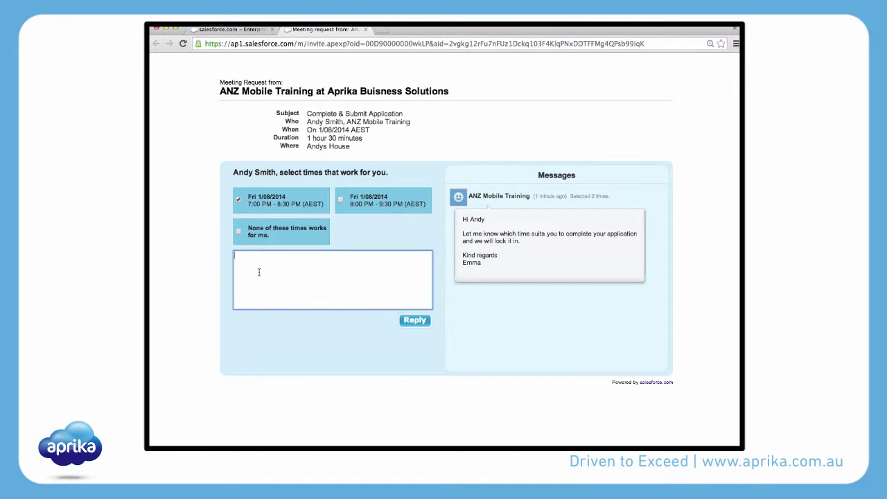
type("Hi Emma, the 7pm time is best for me, thanks")
left_click(423, 319)
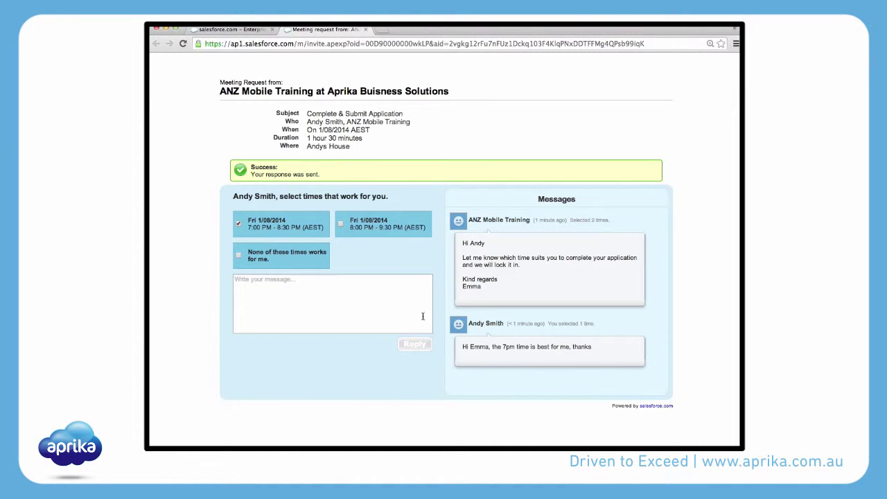
- Return to the Salesforce home page, reload it, and show the requested meetings in its Calendar section
left_click(233, 30)
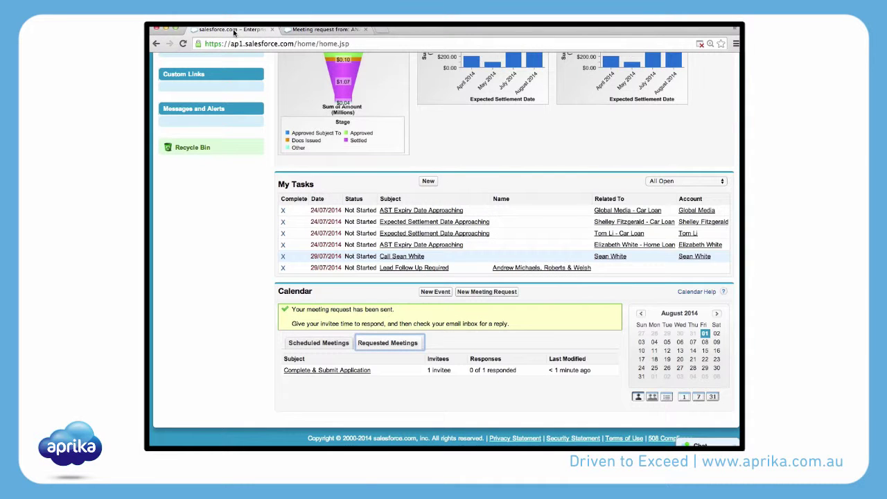
left_click(183, 44)
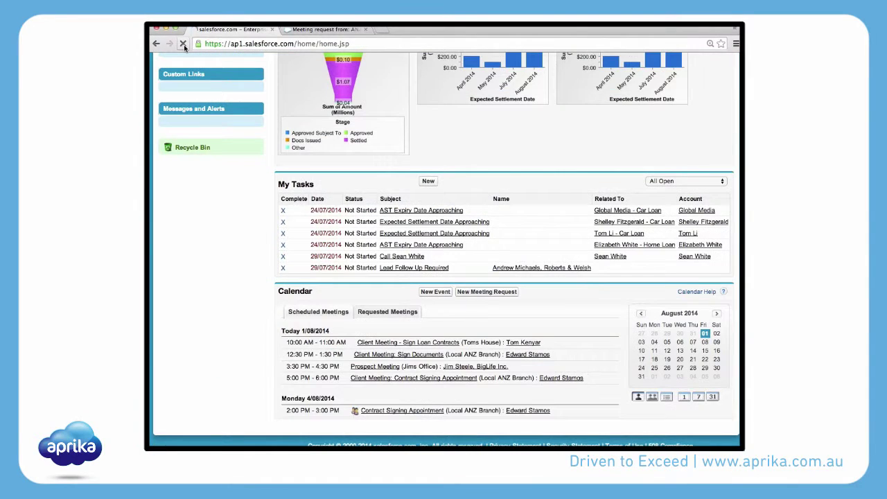
left_click(388, 312)
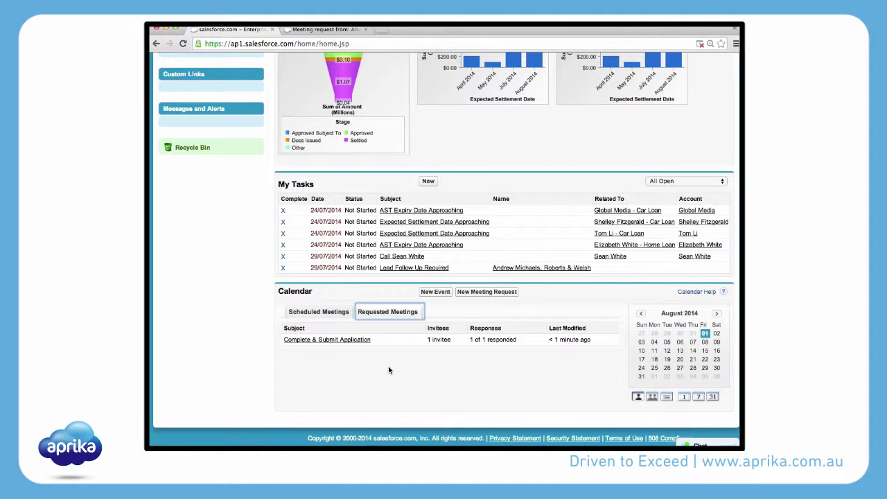
- Open the "Complete & Submit Application" request and confirm the 7:00 PM - 8:30 PM proposed time
left_click(342, 340)
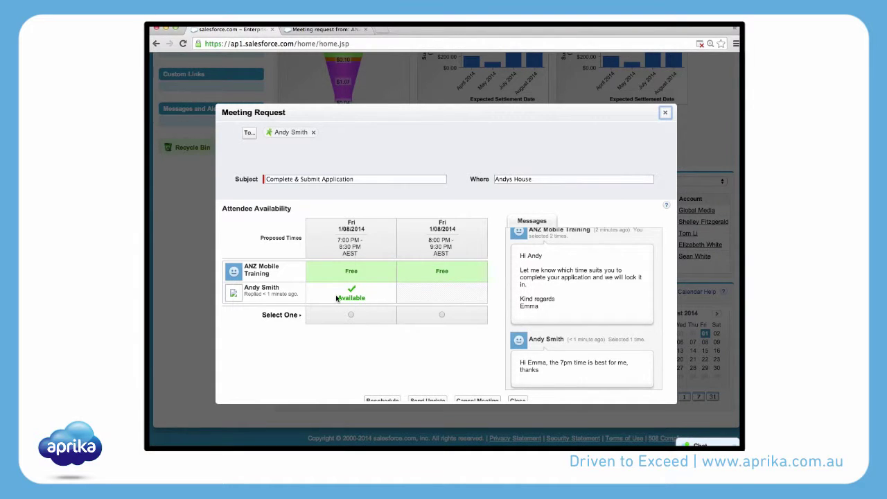
scroll(340, 299, "down", 1)
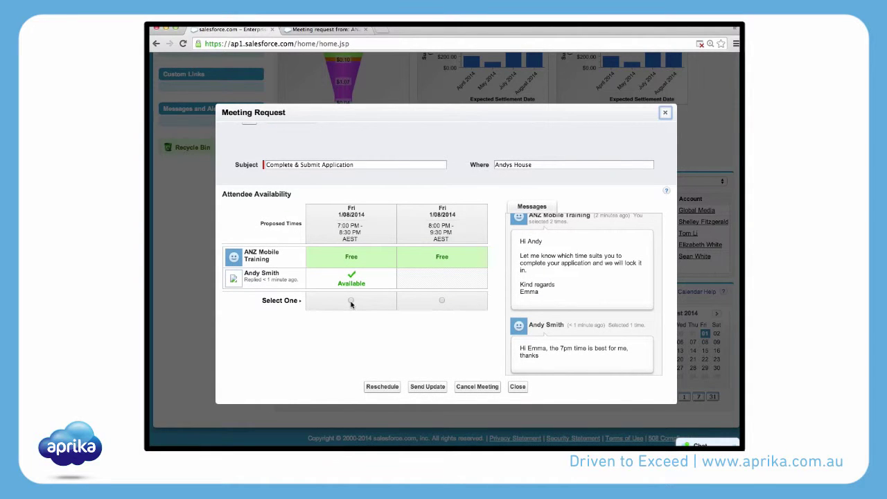
left_click(351, 301)
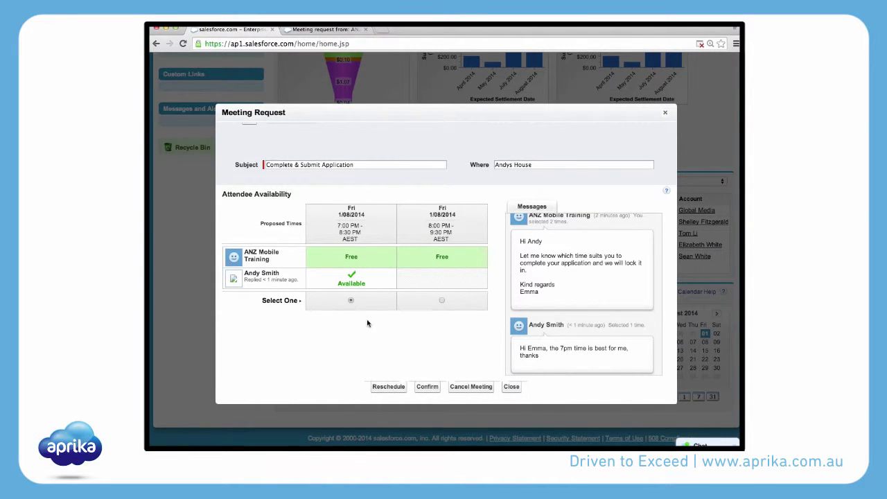
left_click(430, 391)
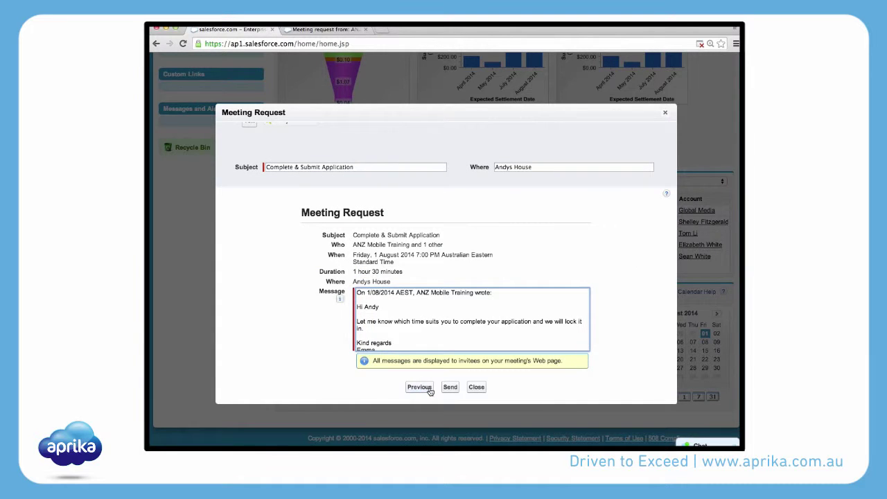
- Add a reply above the quoted message greeting the invitee by first name with "see you at 7." and send the confirmation
key("Return")
key("Return")
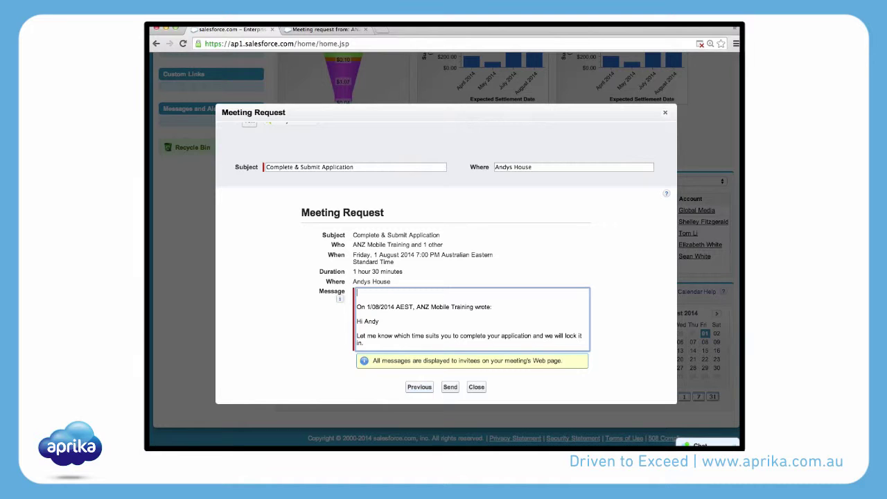
type("Great Andy, see you at 7.")
left_click(450, 388)
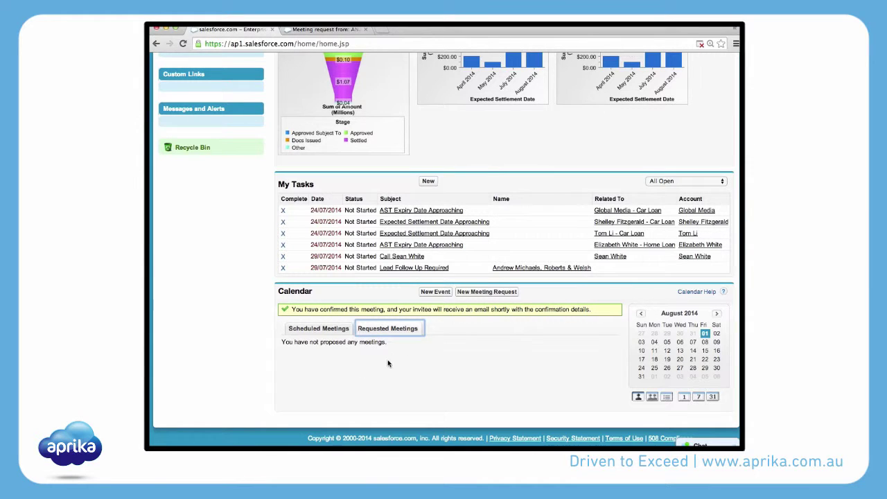
- Show the scheduled meetings in the Calendar section and check today's entries for the confirmed meeting
left_click(316, 331)
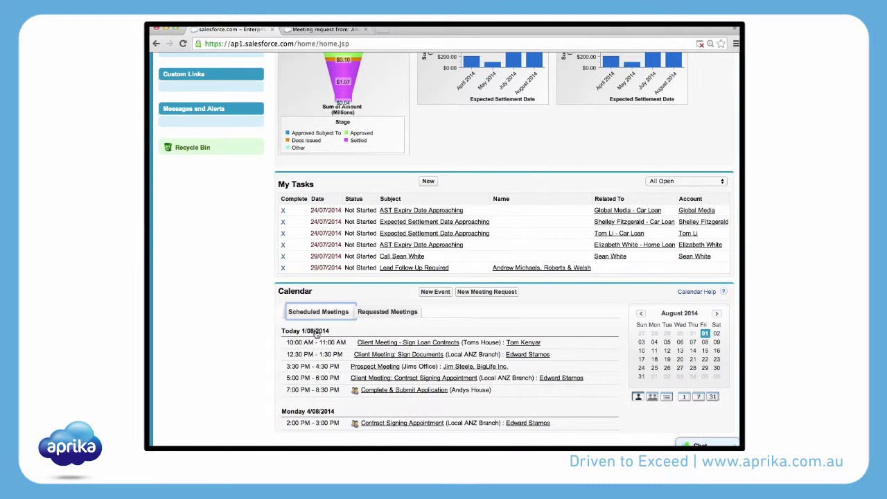
scroll(317, 334, "down", 1)
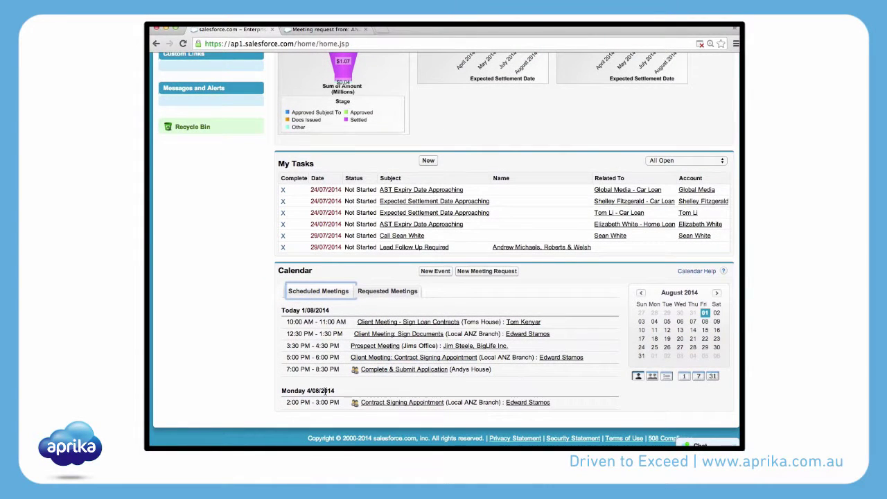